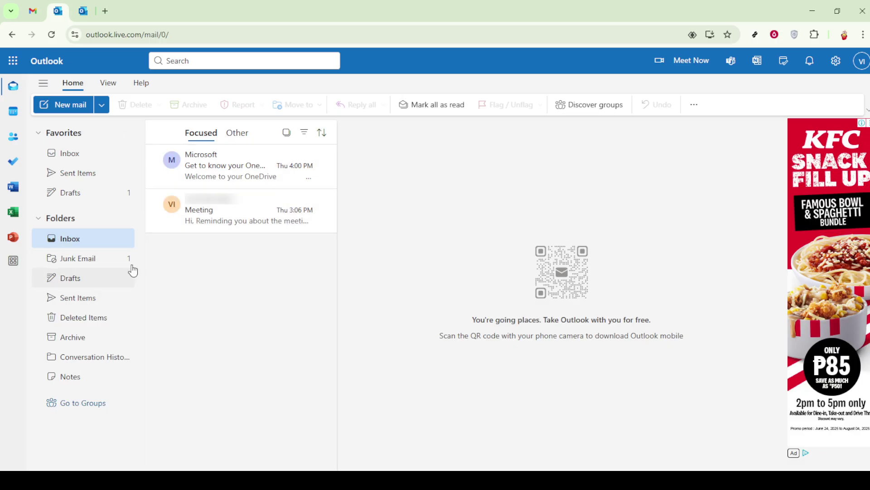
pyautogui.click(77, 262)
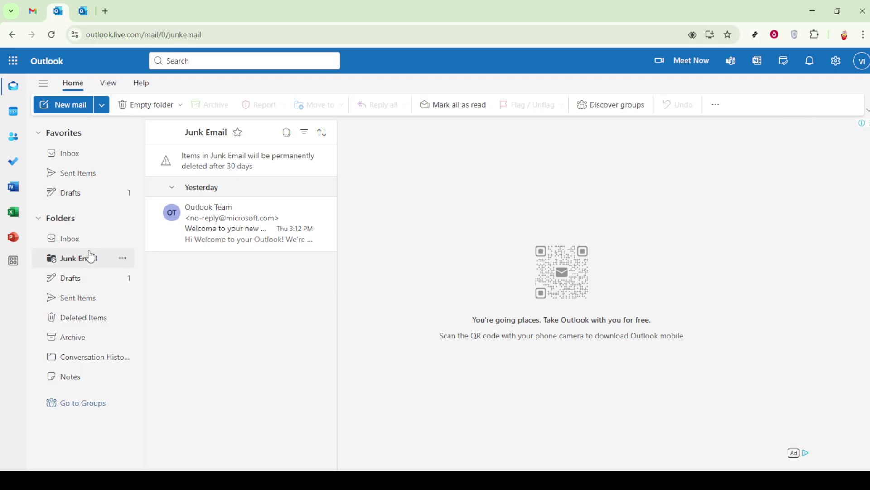
pyautogui.click(107, 258)
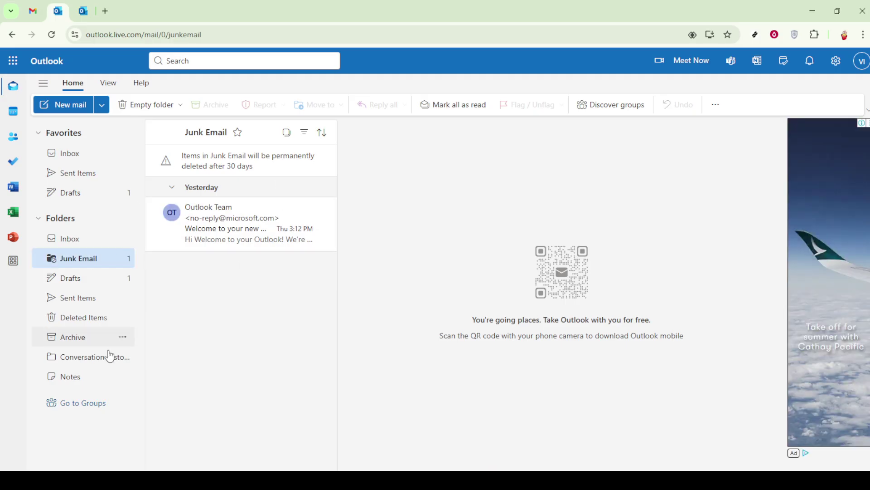
pyautogui.moveTo(231, 225)
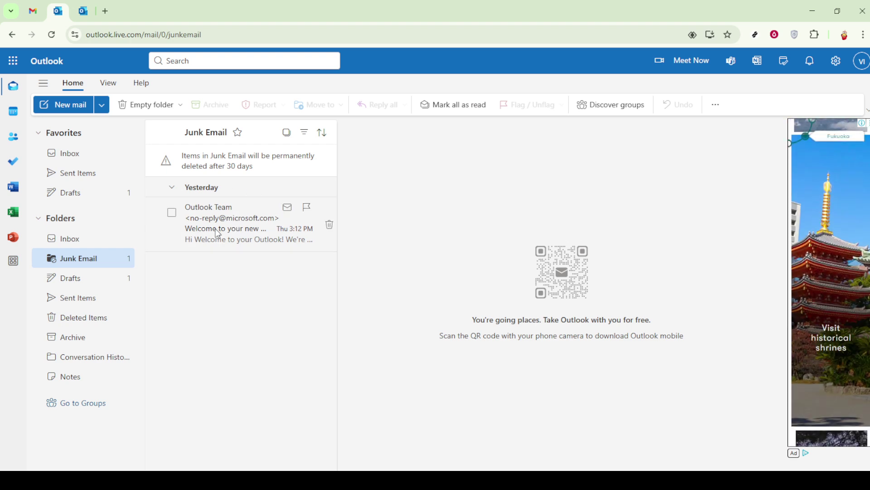
pyautogui.rightClick(242, 239)
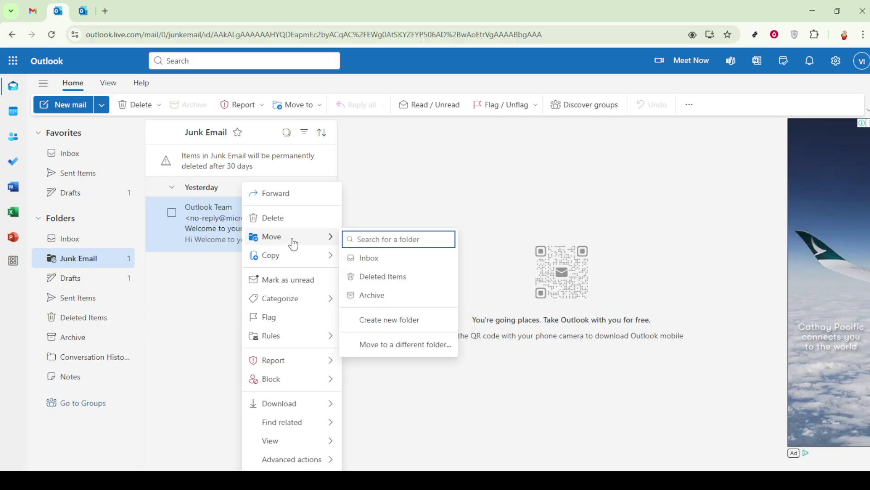
pyautogui.moveTo(272, 235)
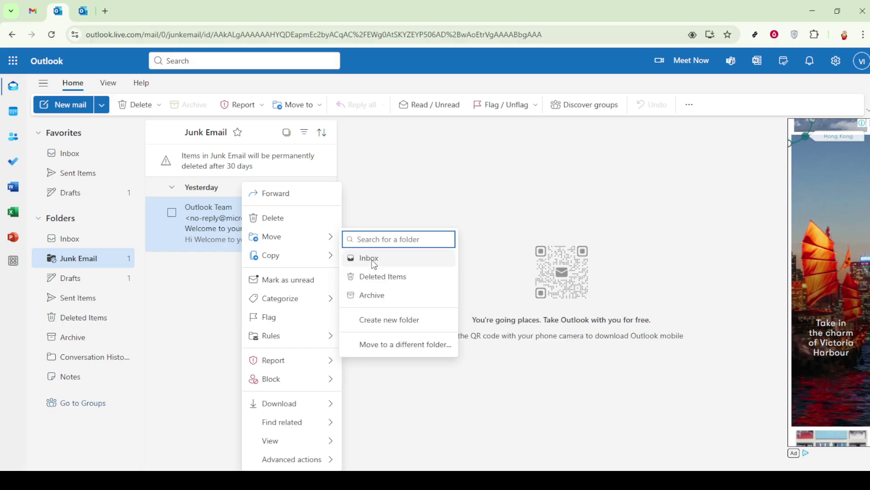
pyautogui.press('Escape')
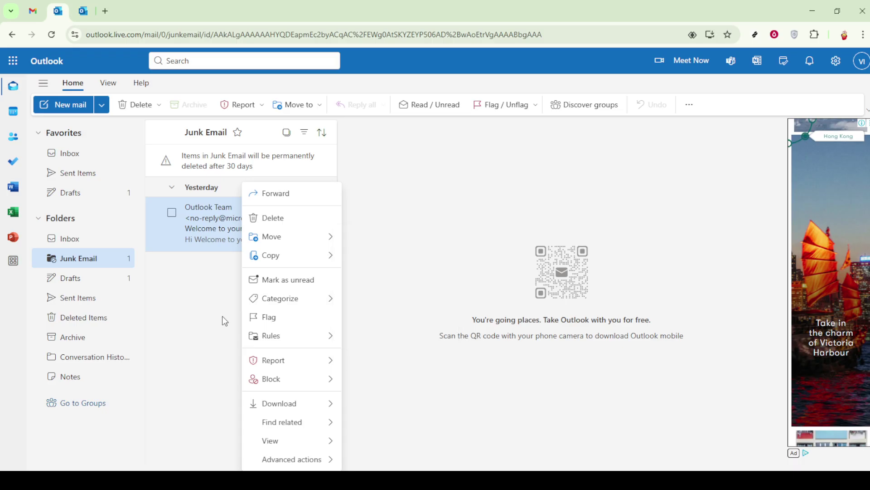
pyautogui.press('Escape')
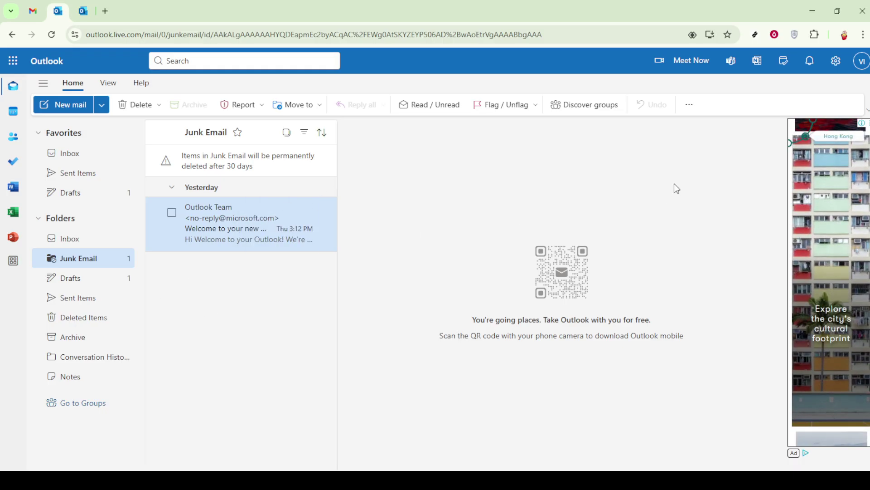
# Step: Check account storage: under 0.1 GB of 5 GB used, with 15 GB email storage
pyautogui.click(836, 61)
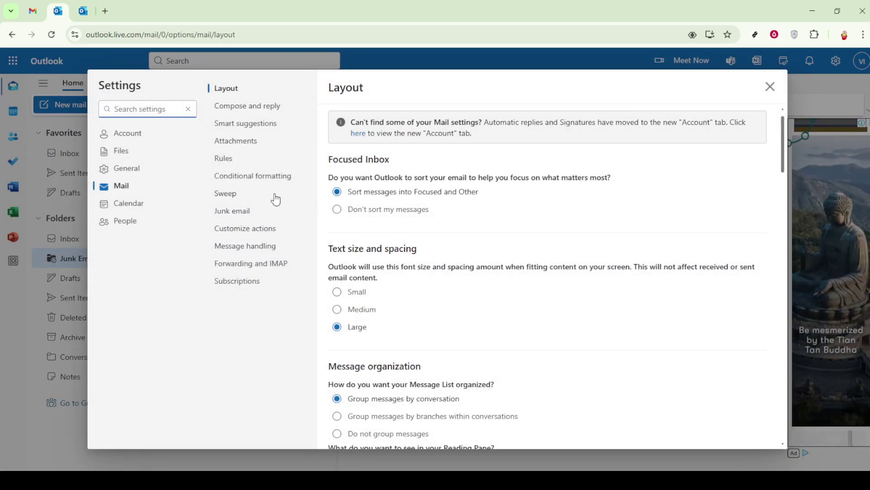
pyautogui.click(134, 140)
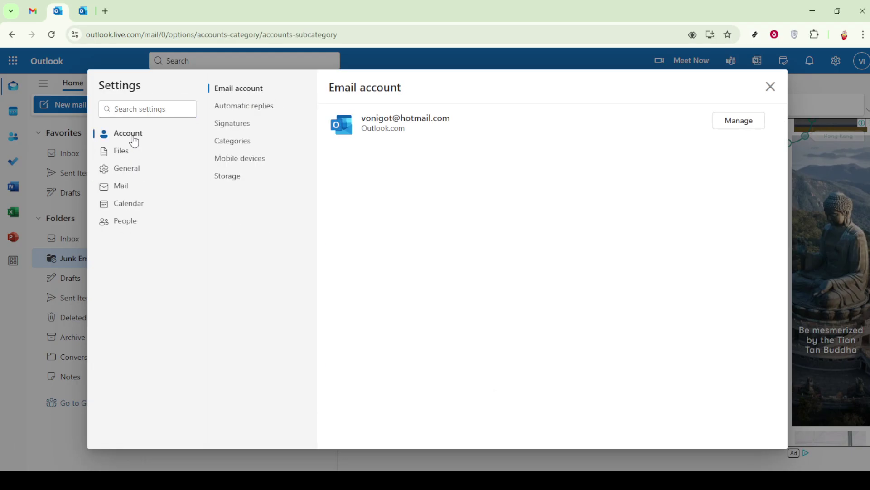
pyautogui.click(234, 179)
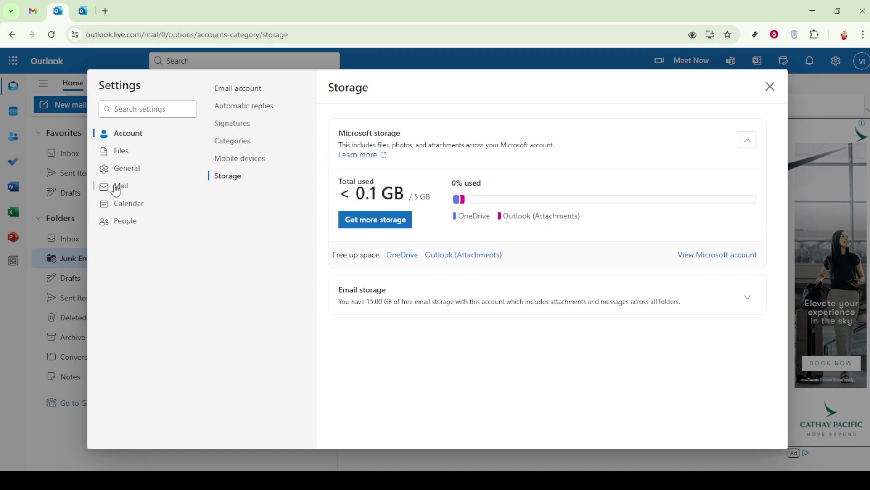
# Step: Go to Mail > Rules and confirm that no rules have been created yet
pyautogui.click(116, 188)
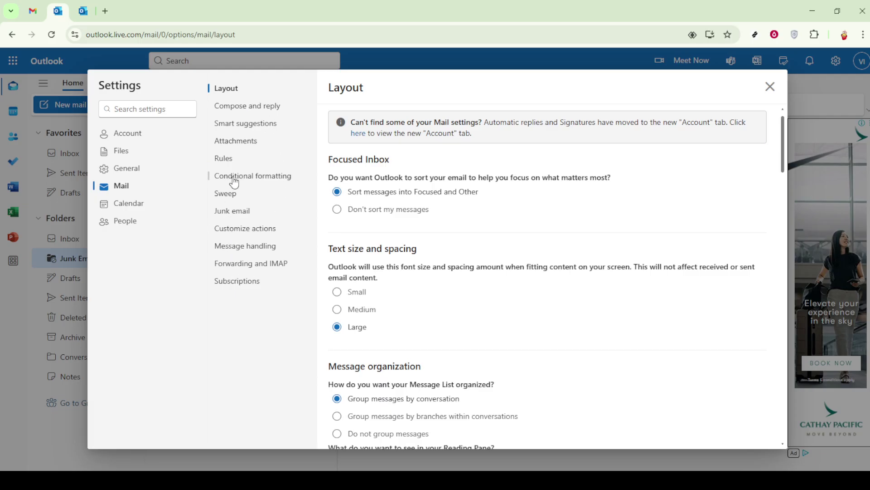
pyautogui.click(233, 163)
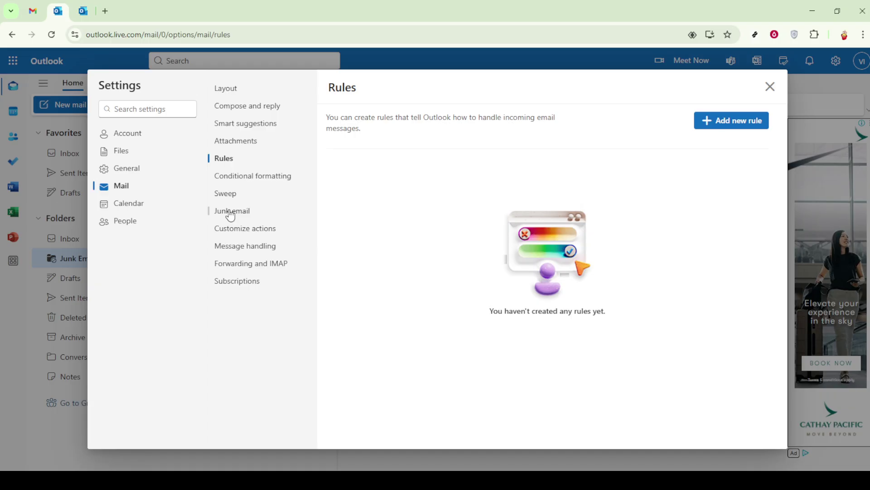
pyautogui.click(230, 215)
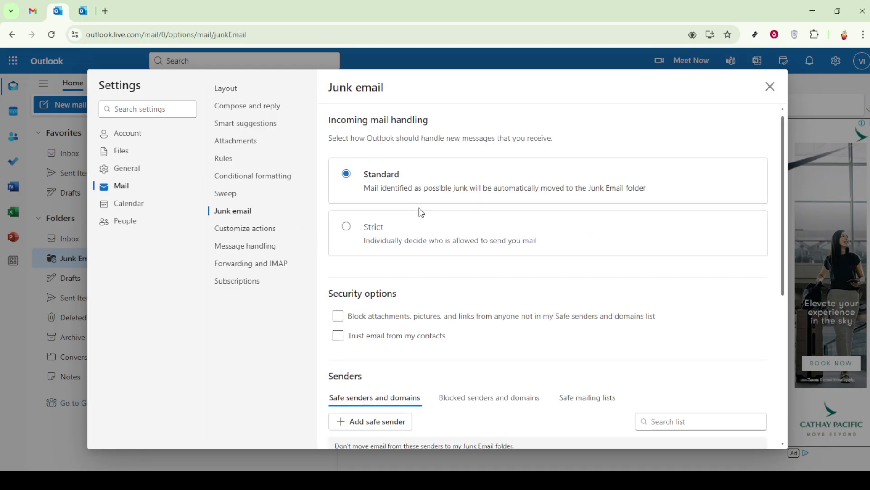
pyautogui.scroll(-1, 419, 212)
pyautogui.scroll(-2, 419, 214)
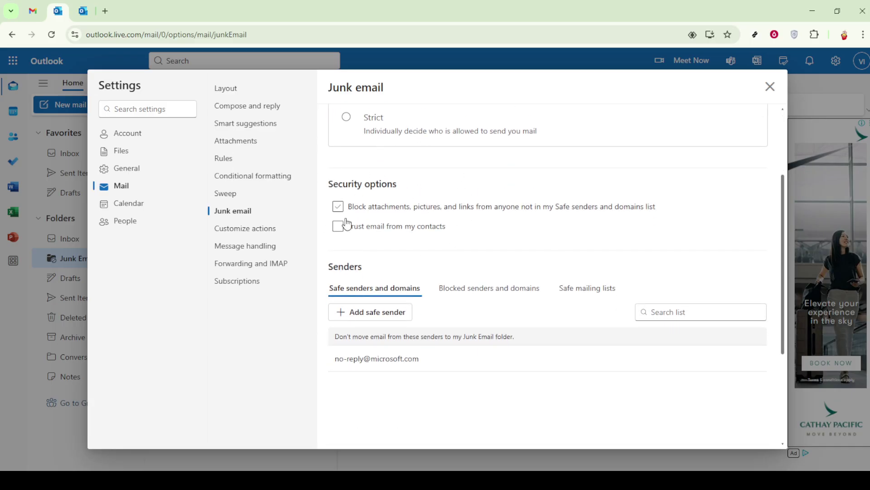
pyautogui.click(486, 290)
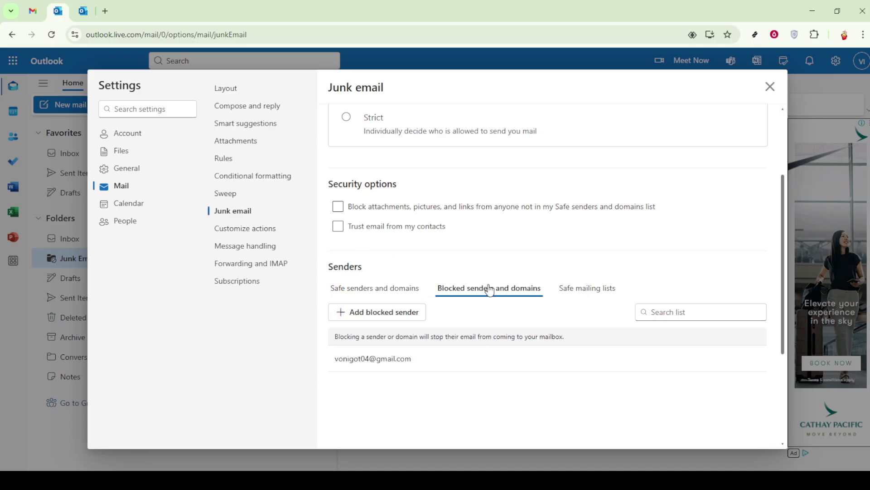
pyautogui.click(498, 212)
pyautogui.click(378, 289)
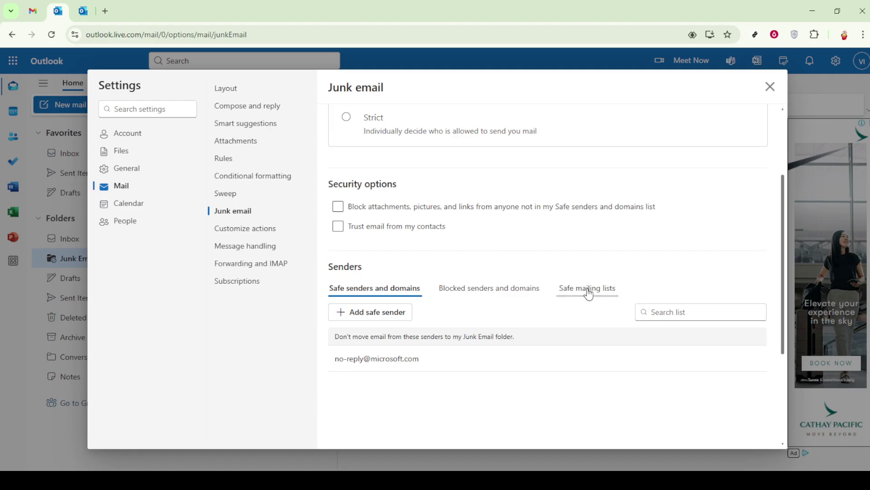
pyautogui.scroll(-3, 623, 272)
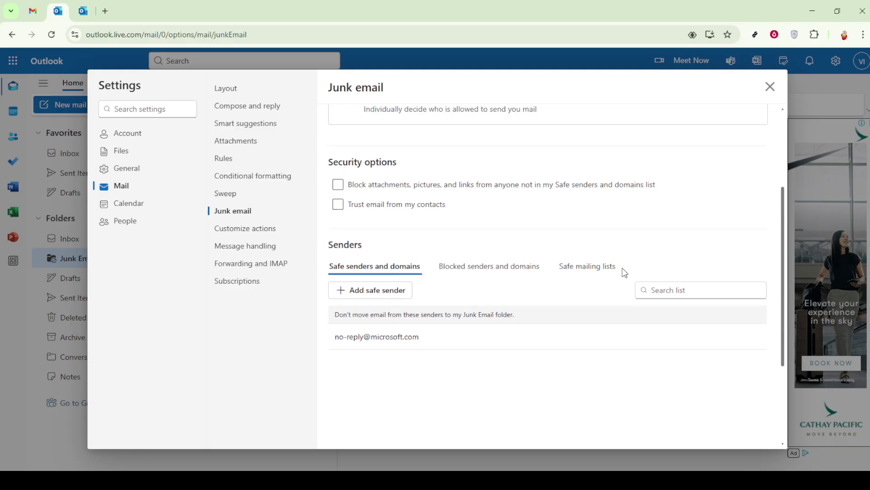
pyautogui.scroll(3, 623, 272)
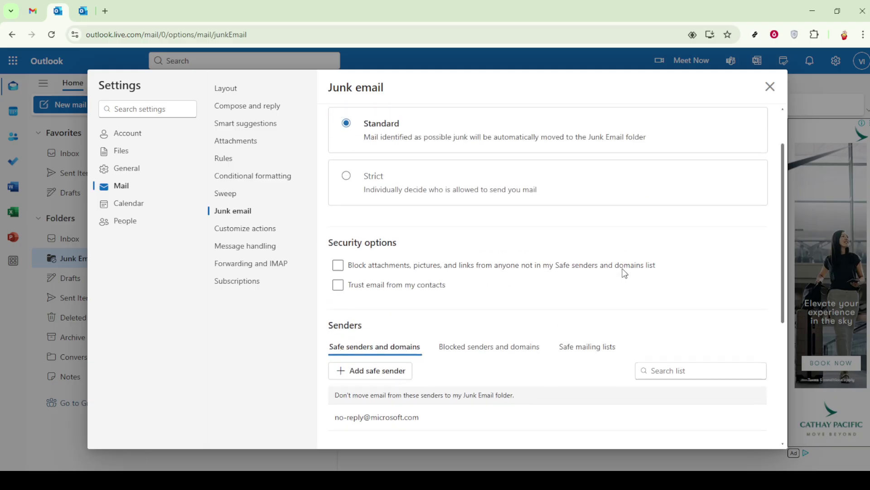